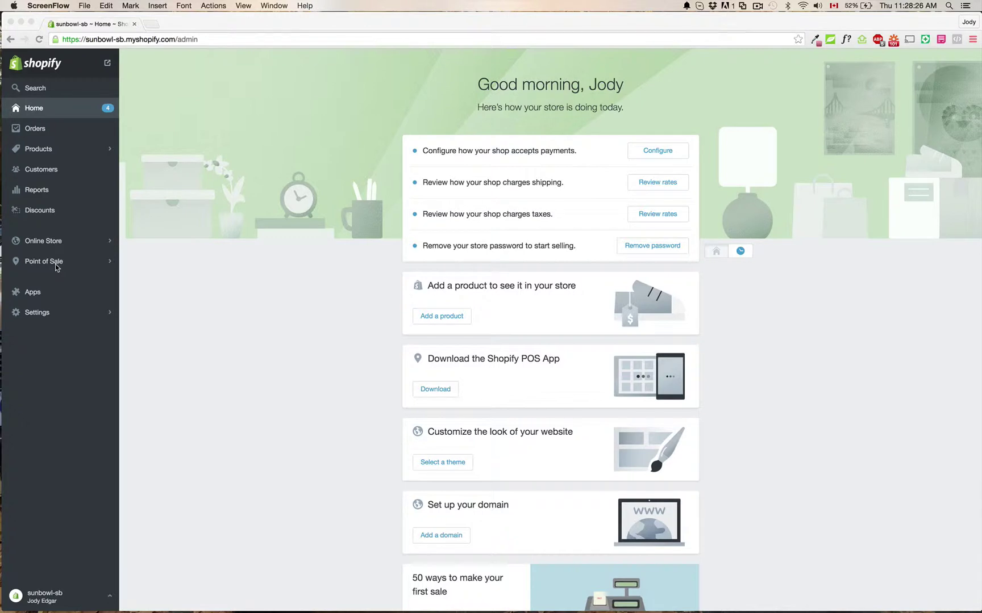
Add the Shopify Buy Button channel from Settings > Sales Channels
left_click(59, 276)
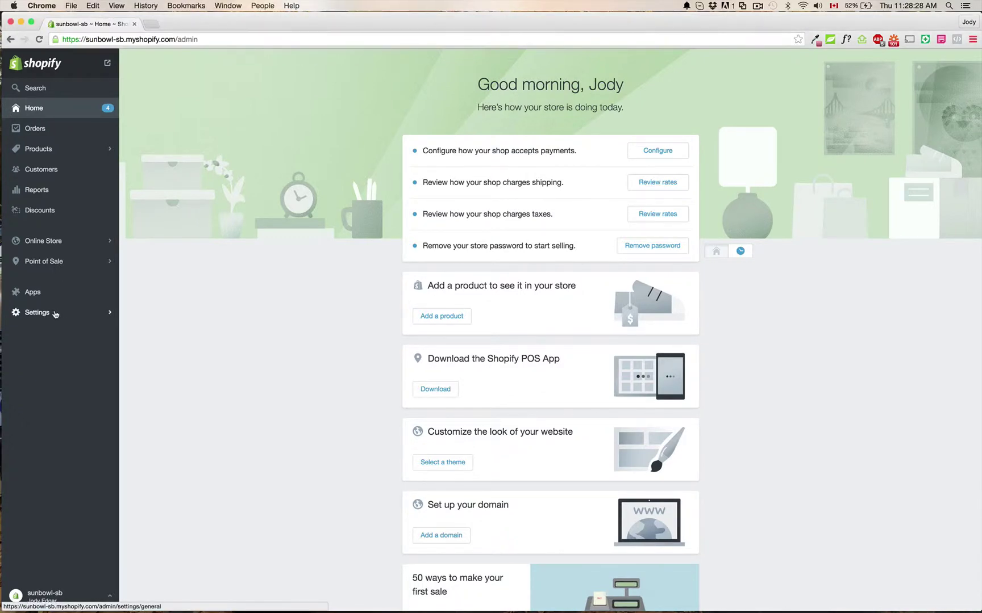
left_click(50, 314)
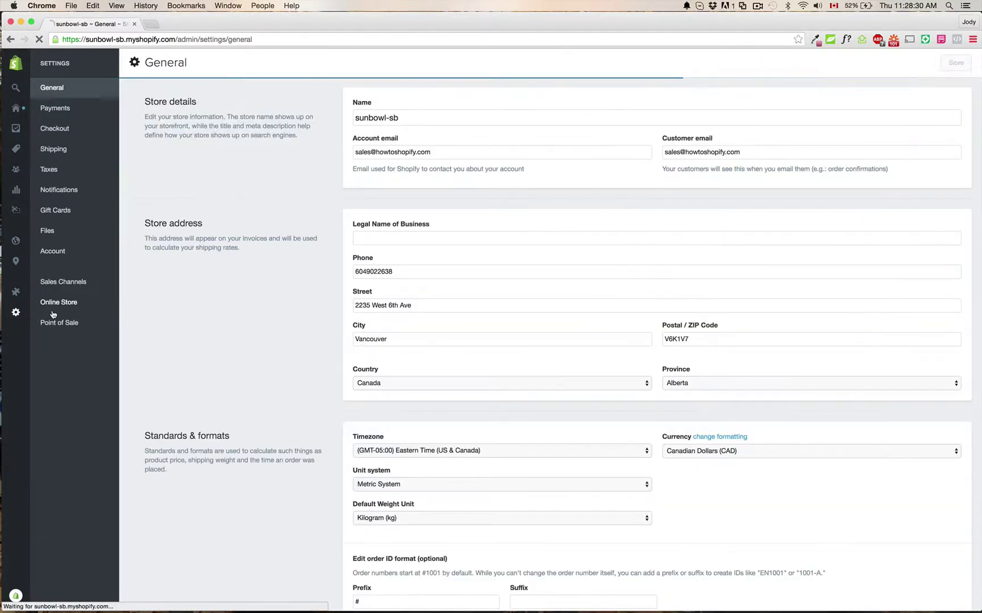
left_click(87, 284)
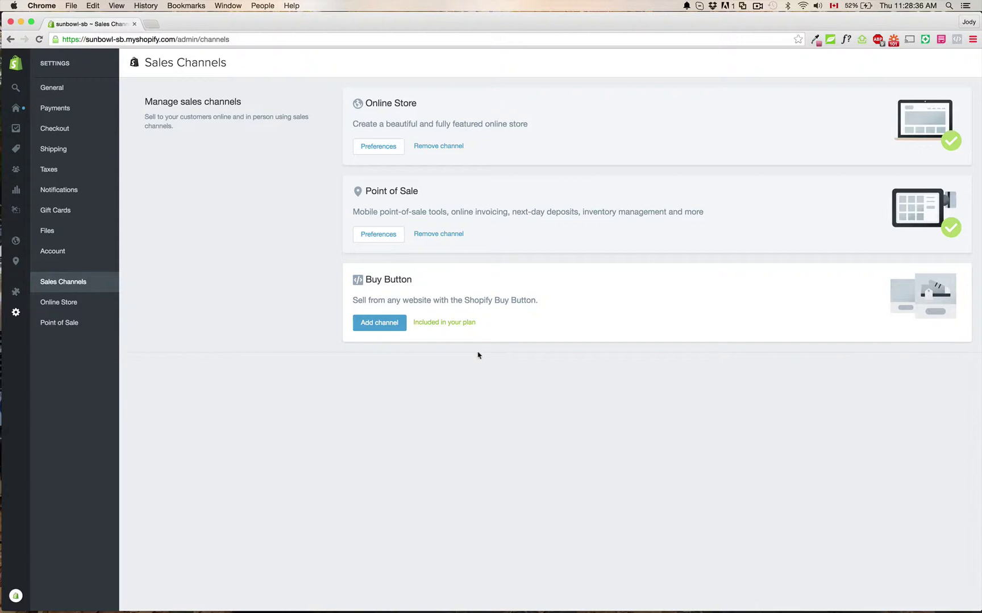
left_click(381, 327)
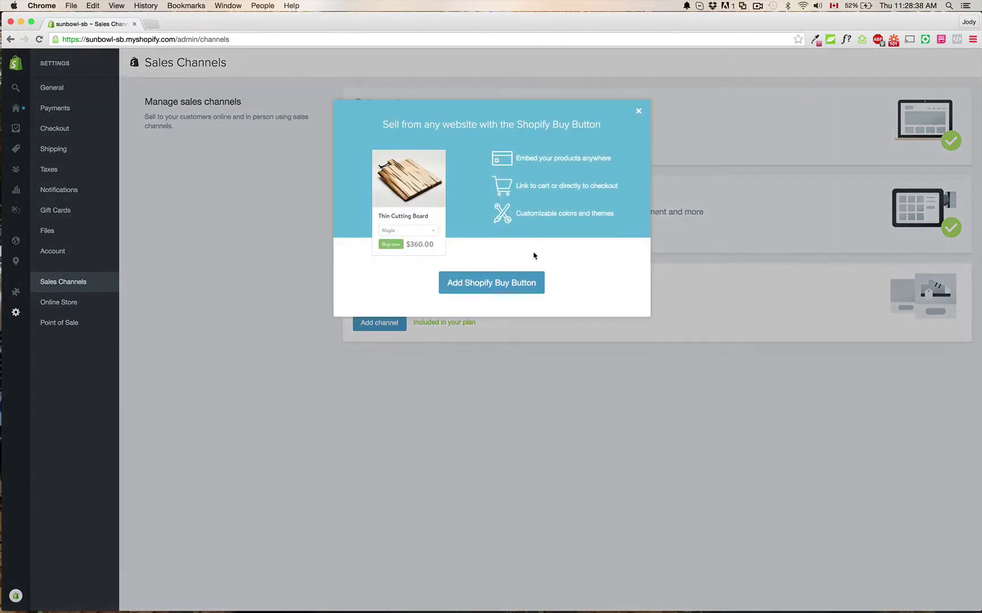
left_click(505, 288)
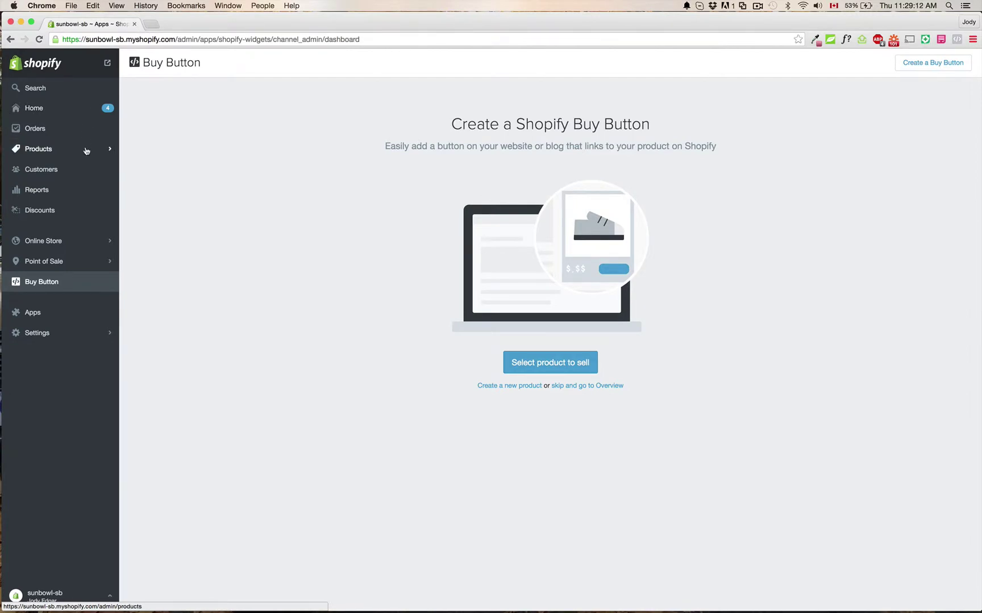
Scroll through the Home dashboard, then view the empty Orders page
left_click(81, 113)
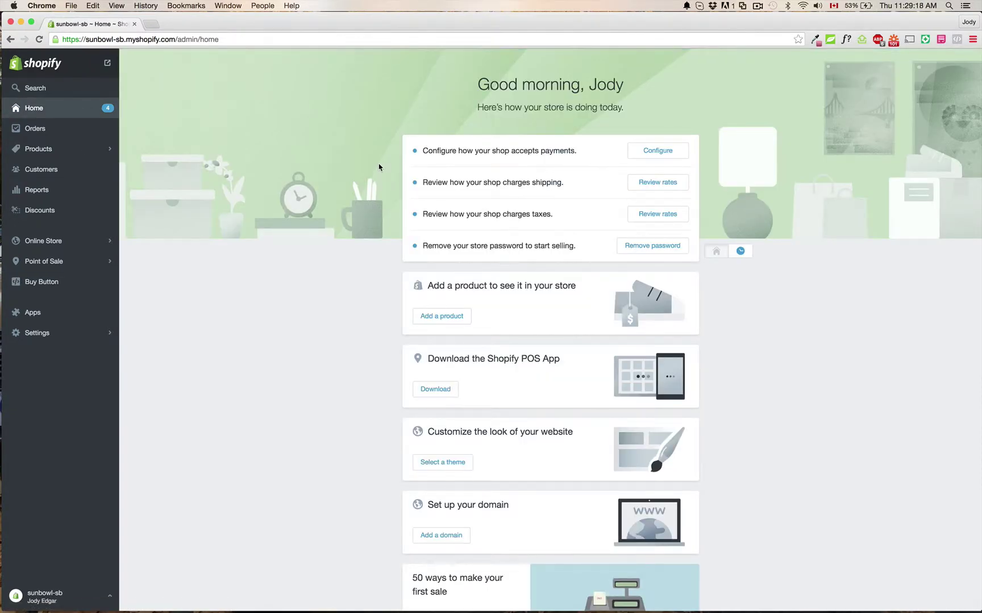
scroll(378, 167, "down", 5)
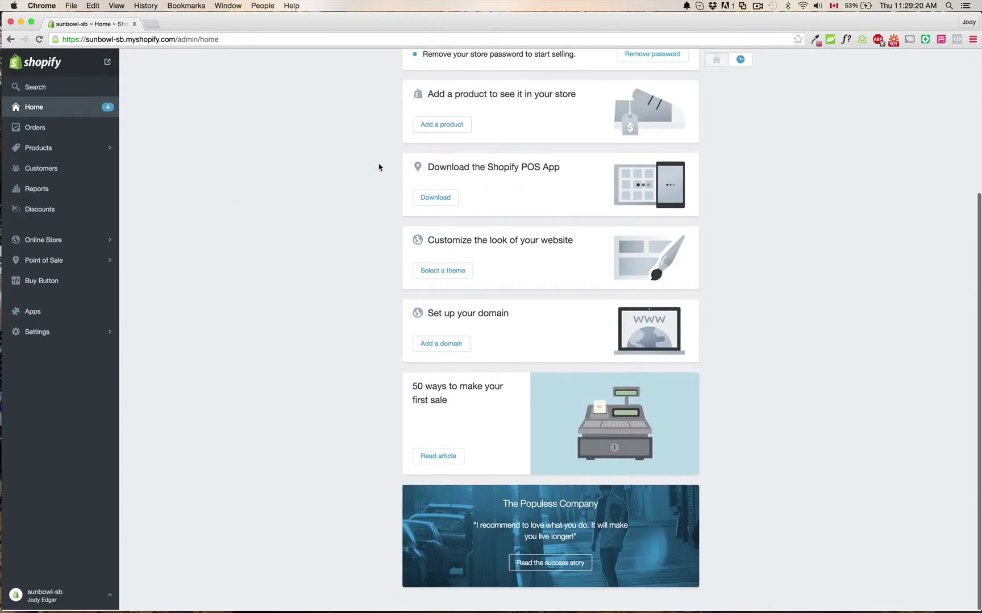
scroll(379, 167, "up", 5)
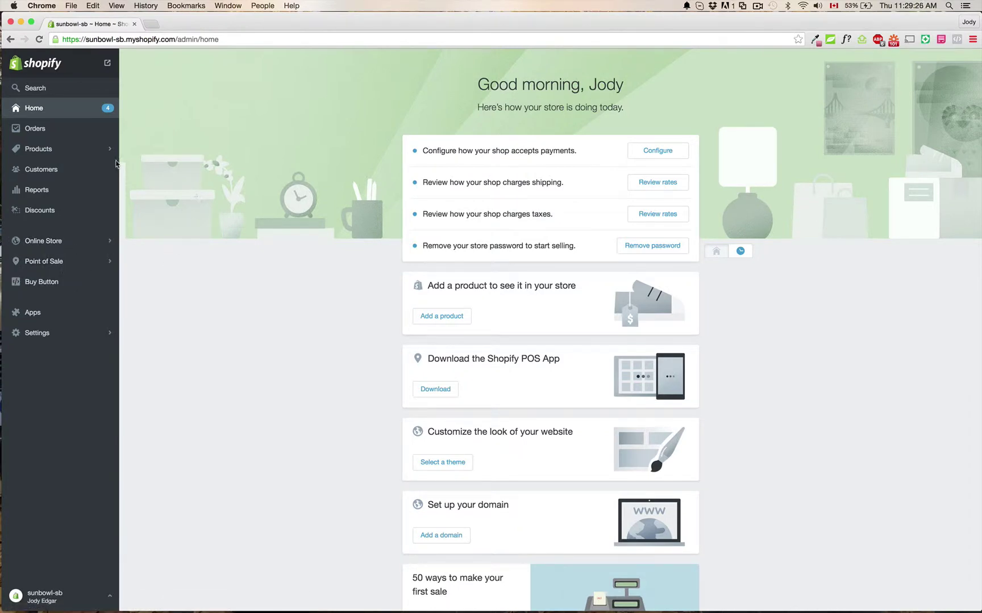
left_click(90, 137)
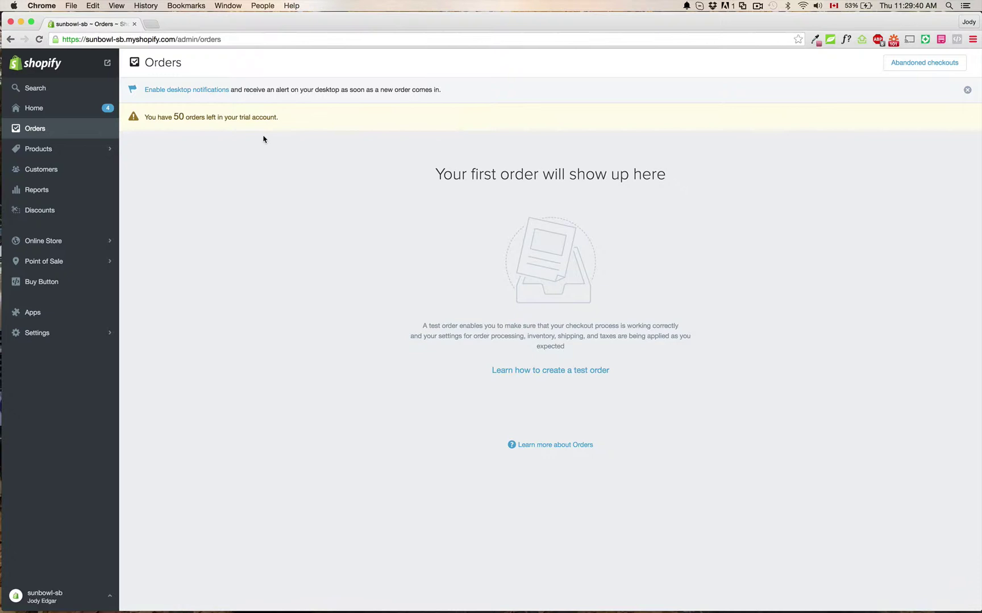
Browse the Products list, Inventory, Collections and Gift Cards pages
left_click(66, 149)
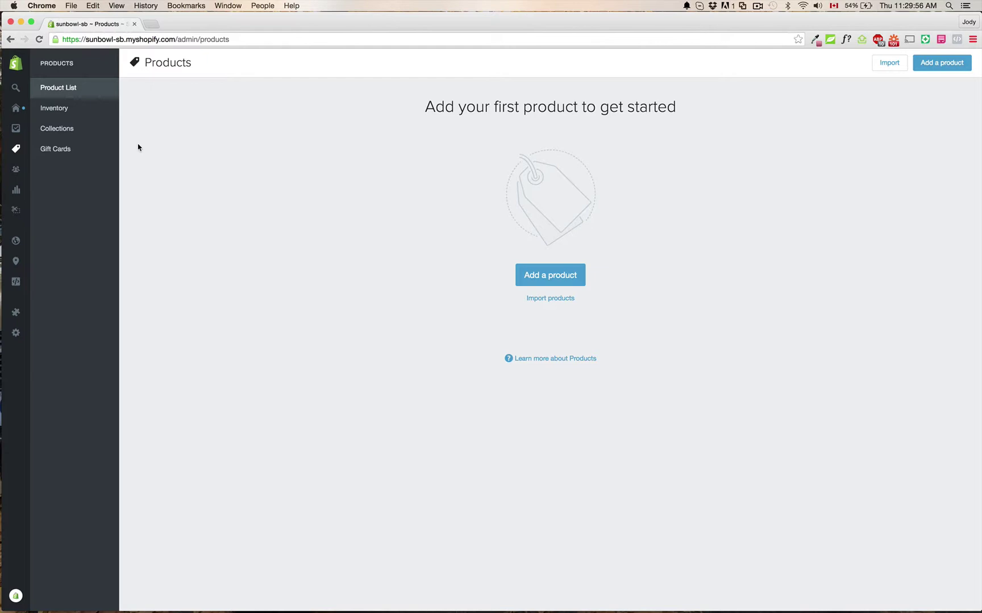
left_click(88, 112)
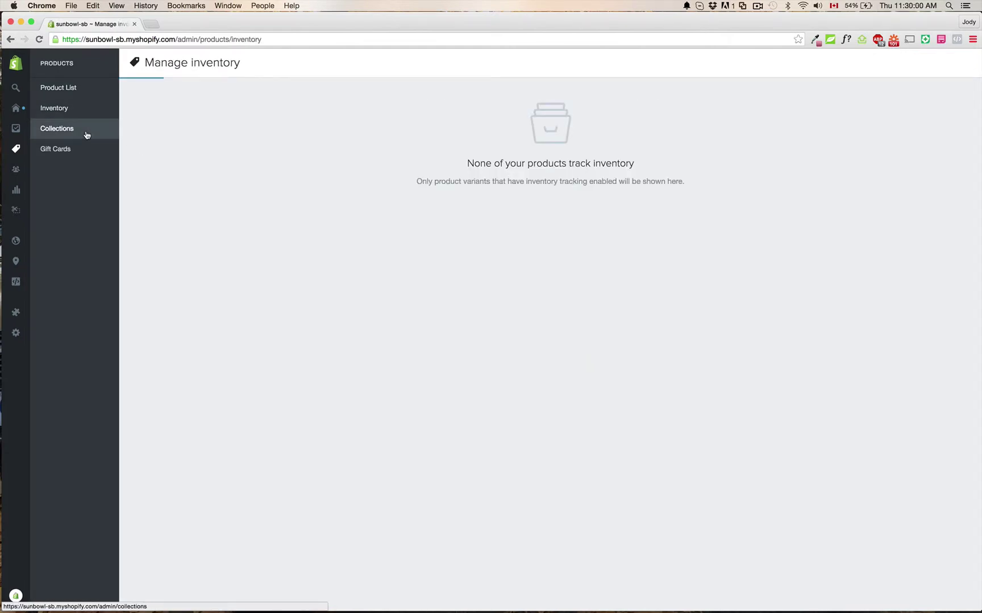
left_click(86, 135)
left_click(86, 150)
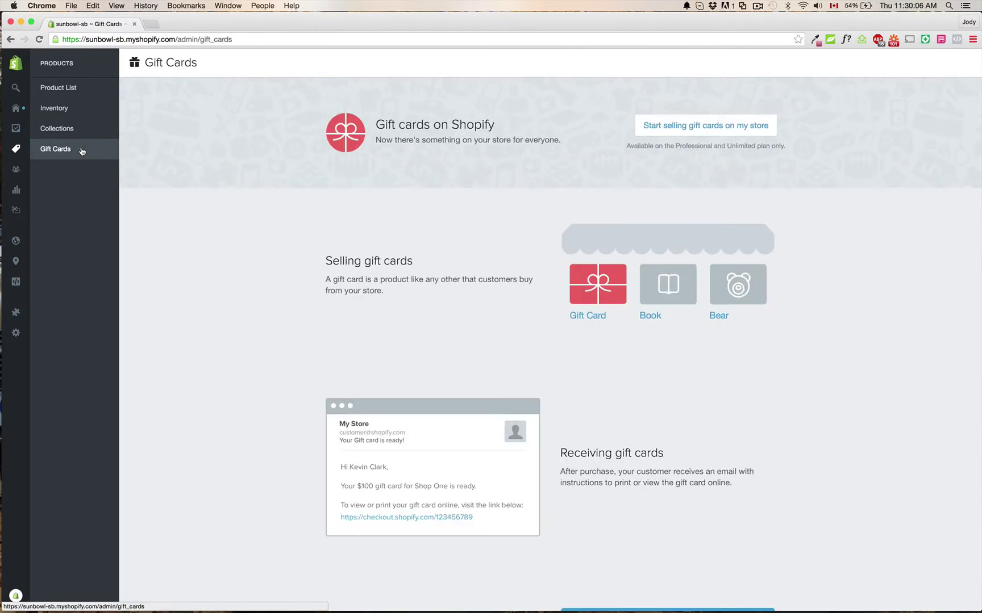
Visit the Customers, Reports and Discounts pages from the main sidebar
left_click(16, 170)
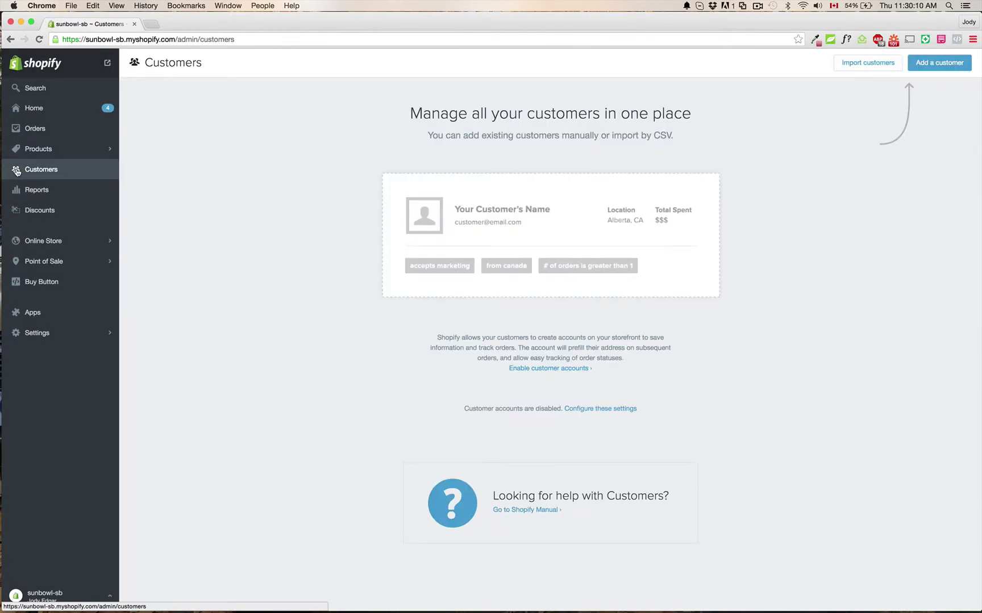
left_click(47, 198)
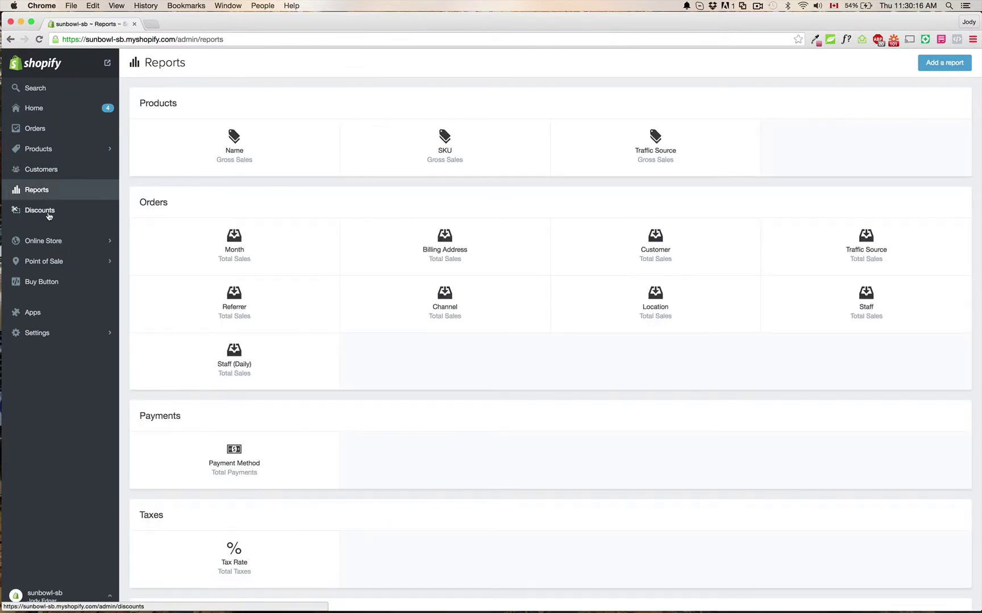
left_click(48, 211)
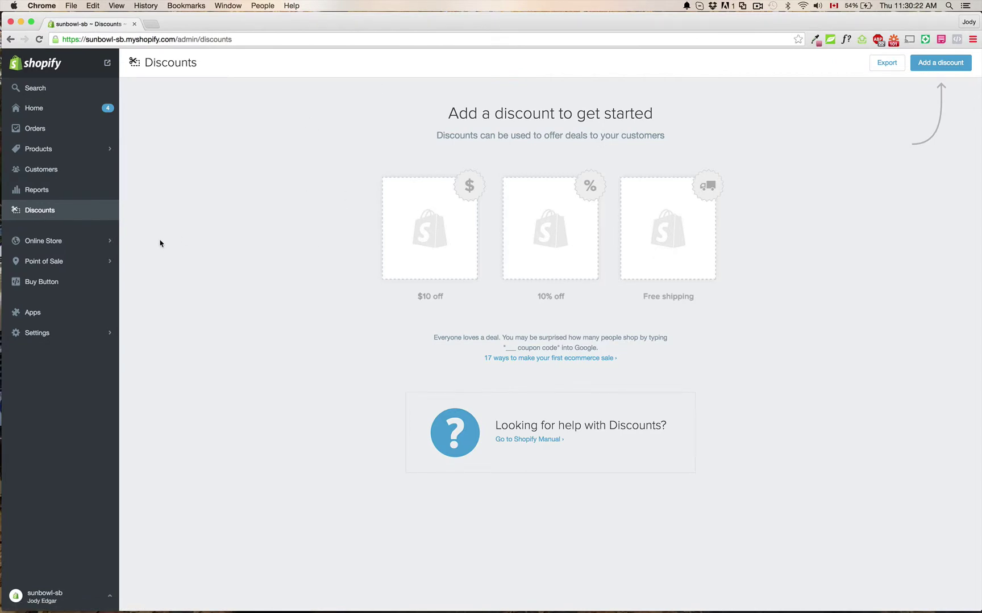
Visit the Online Store overview, then its Themes, Pages, Blog Posts, Navigation and Domains pages
left_click(85, 244)
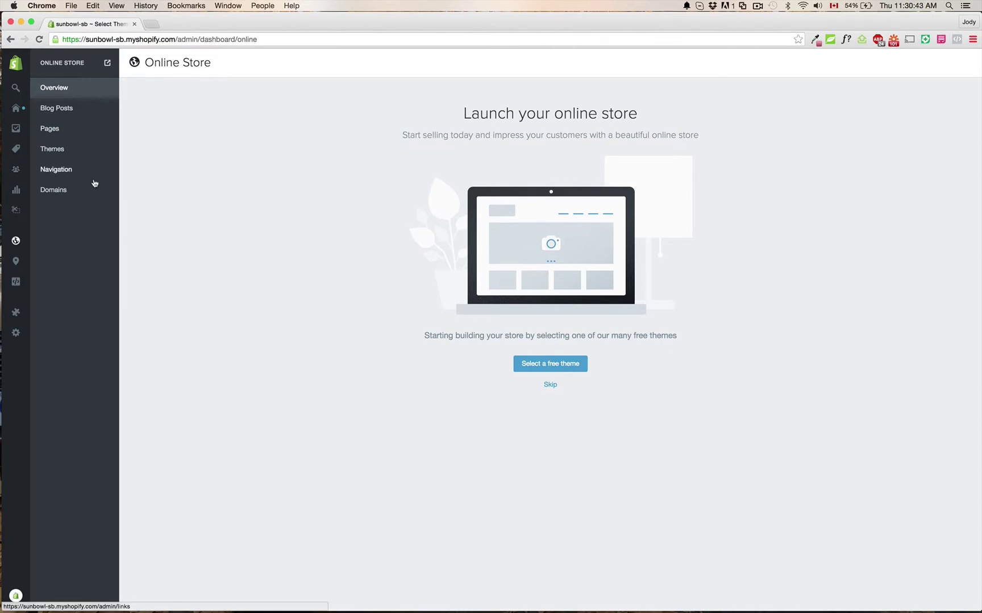
left_click(95, 155)
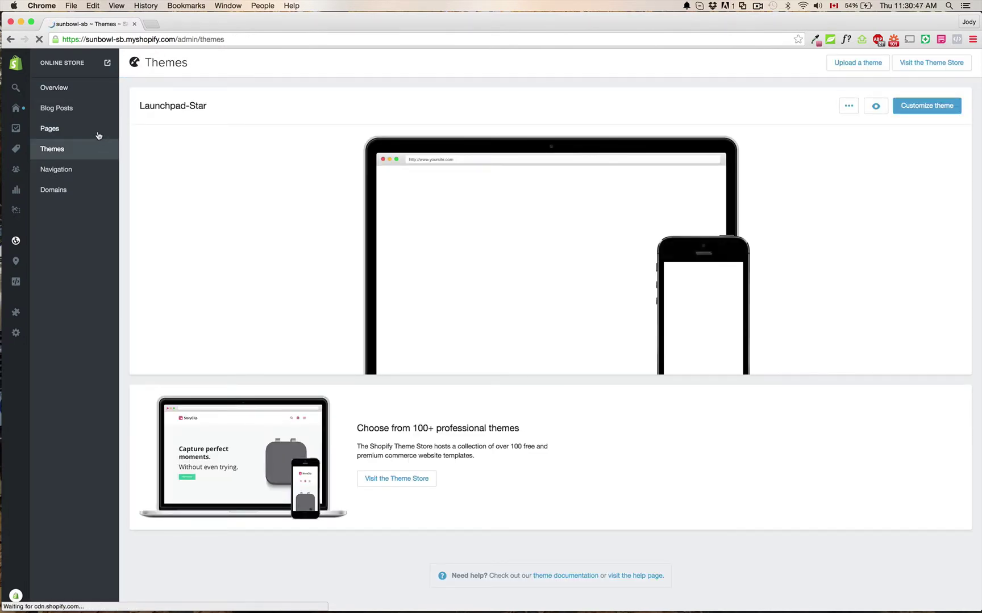
left_click(99, 132)
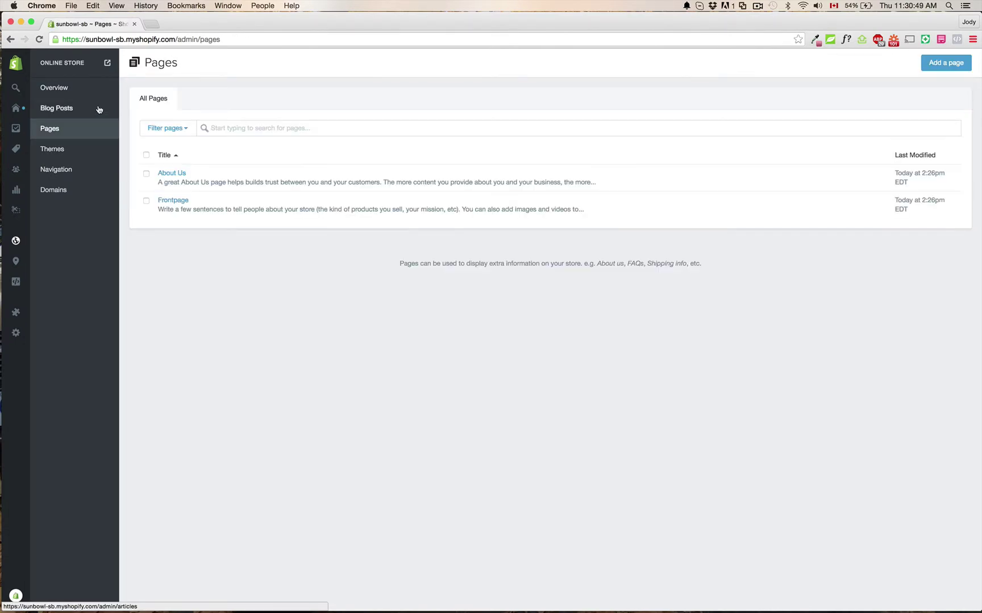
left_click(99, 109)
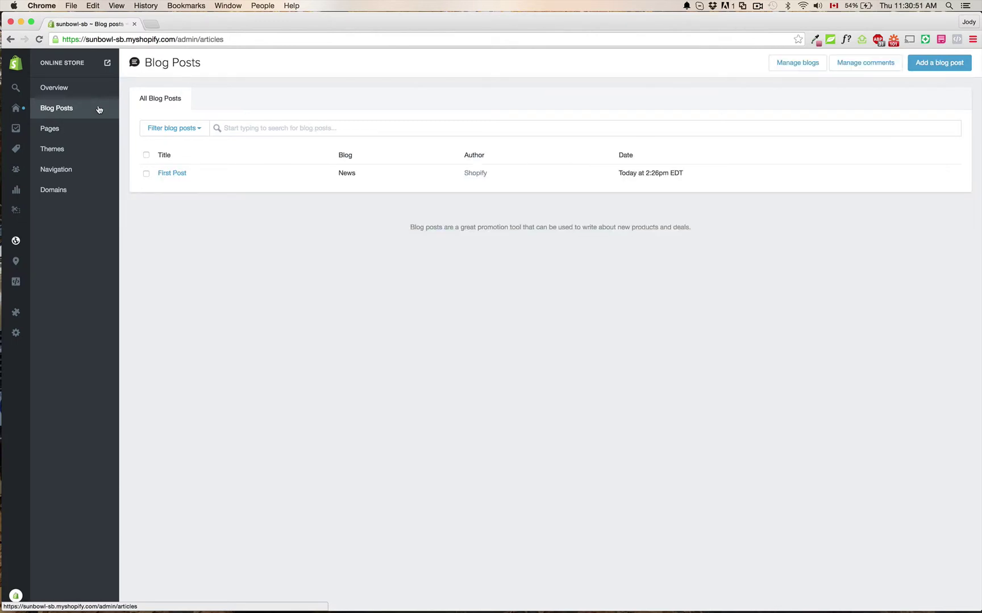
left_click(86, 181)
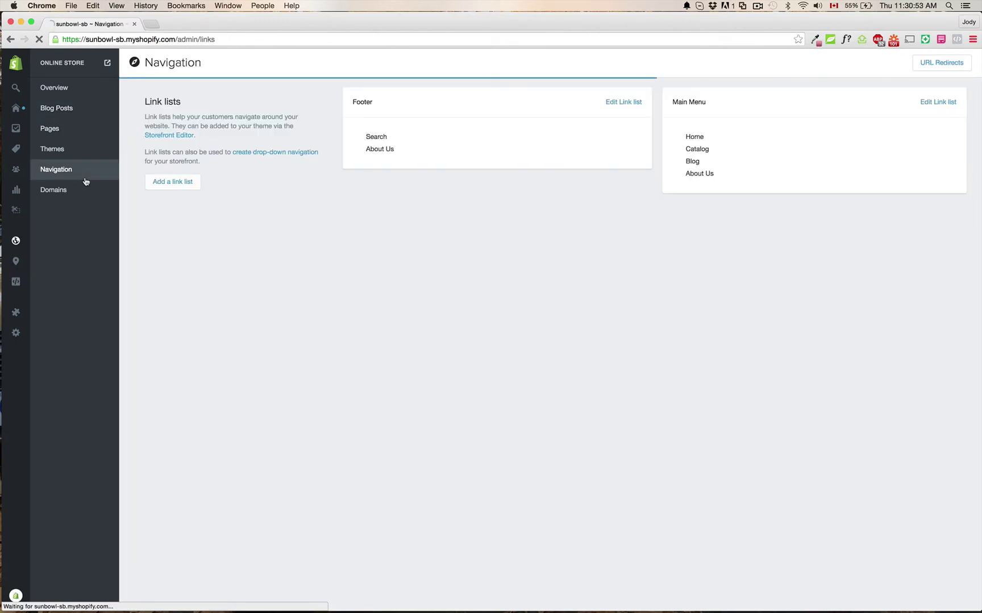
left_click(82, 193)
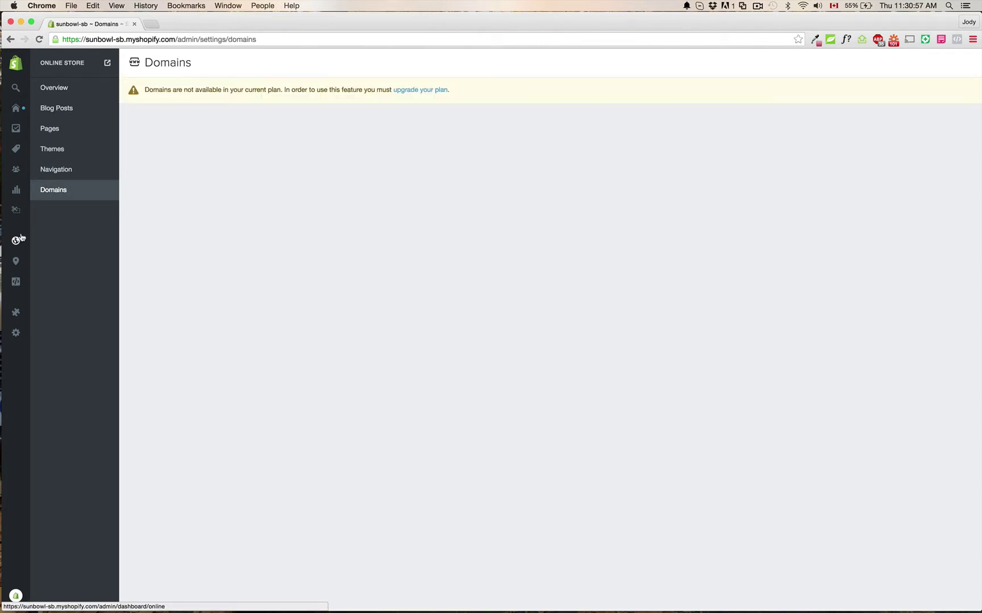
View the Point of Sale overview and Locations, then the Buy Button channel page
mouse_move(17, 239)
left_click(56, 262)
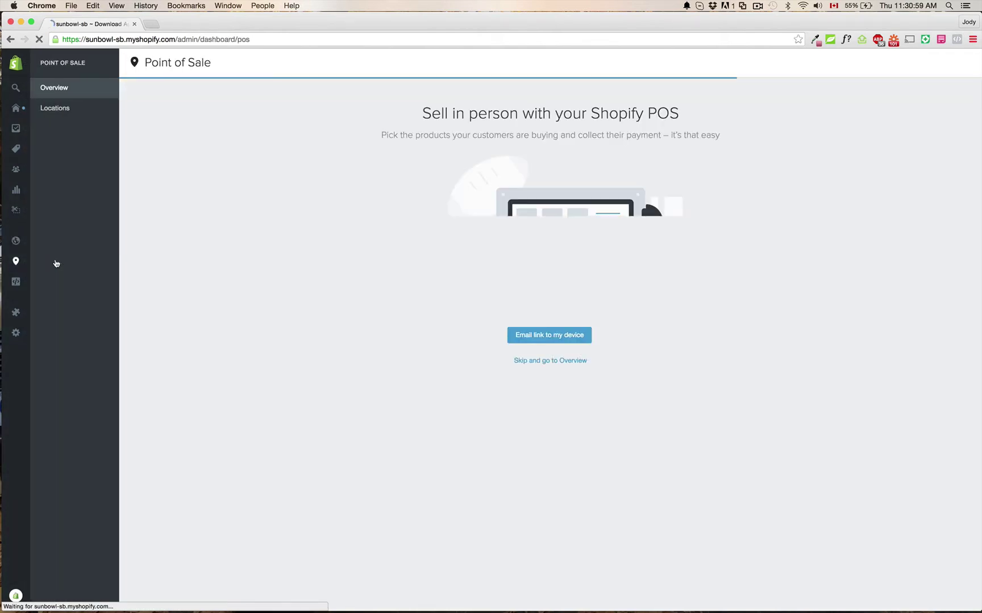
left_click(88, 109)
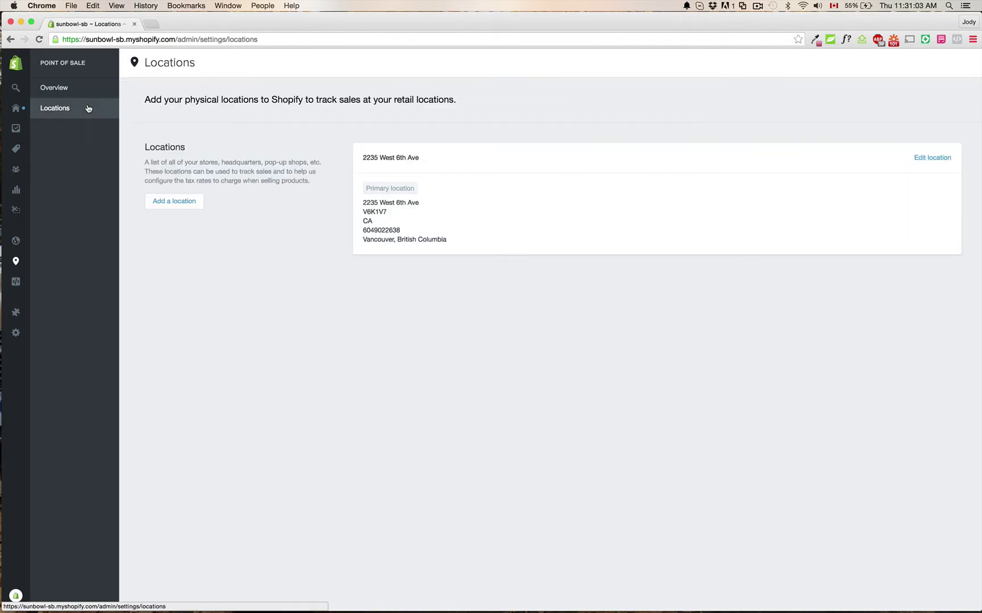
left_click(22, 283)
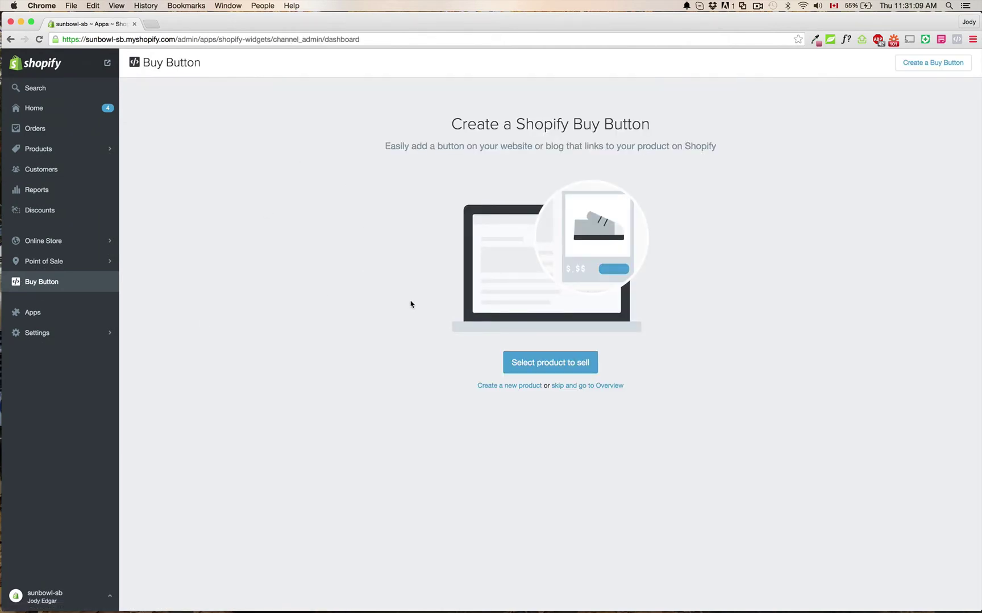
Review the store settings, including the Online Store and Point of Sale preferences
left_click(86, 340)
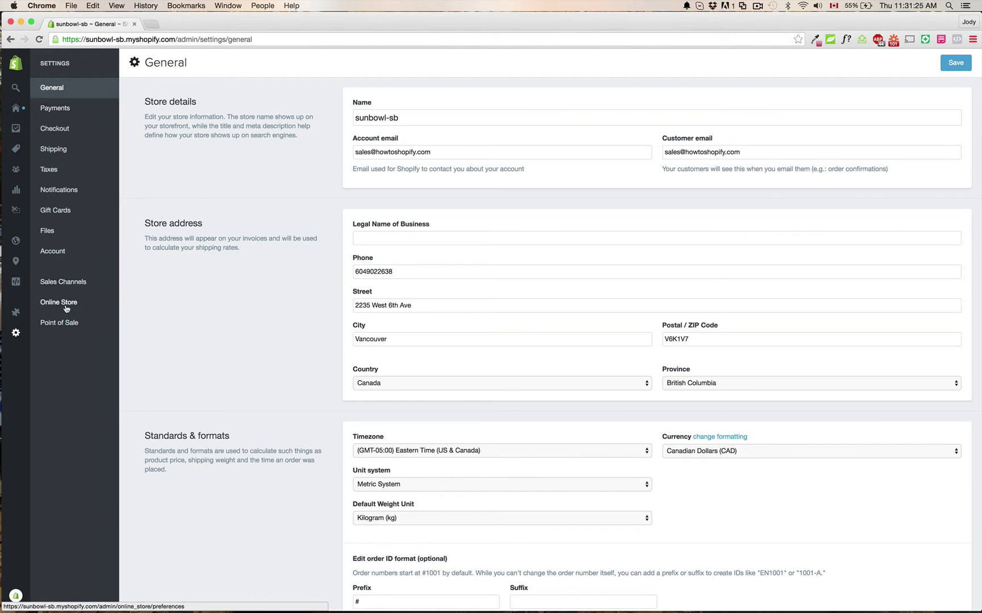
left_click(66, 307)
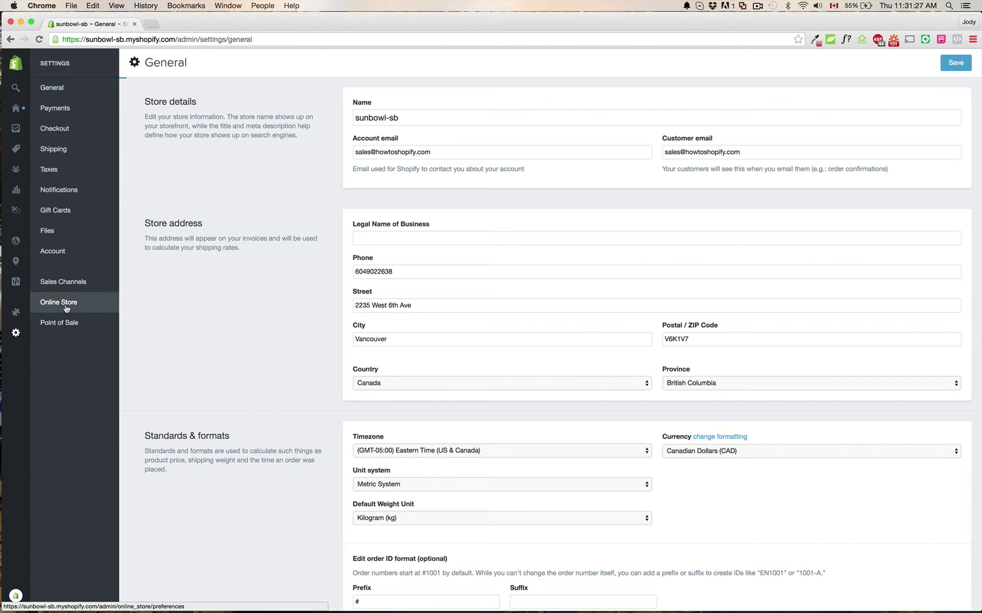
left_click(66, 326)
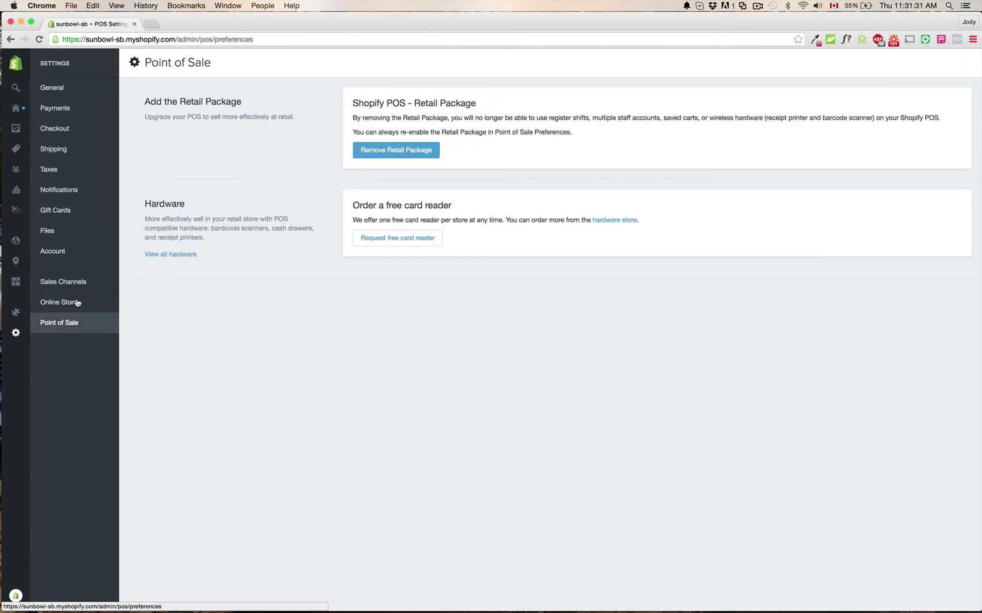
mouse_move(16, 402)
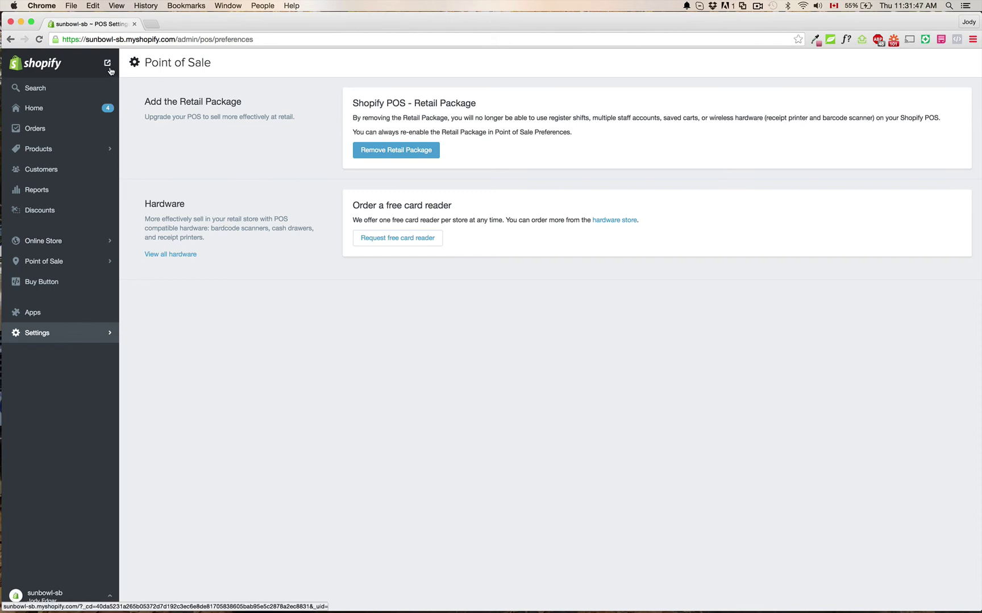
left_click(102, 592)
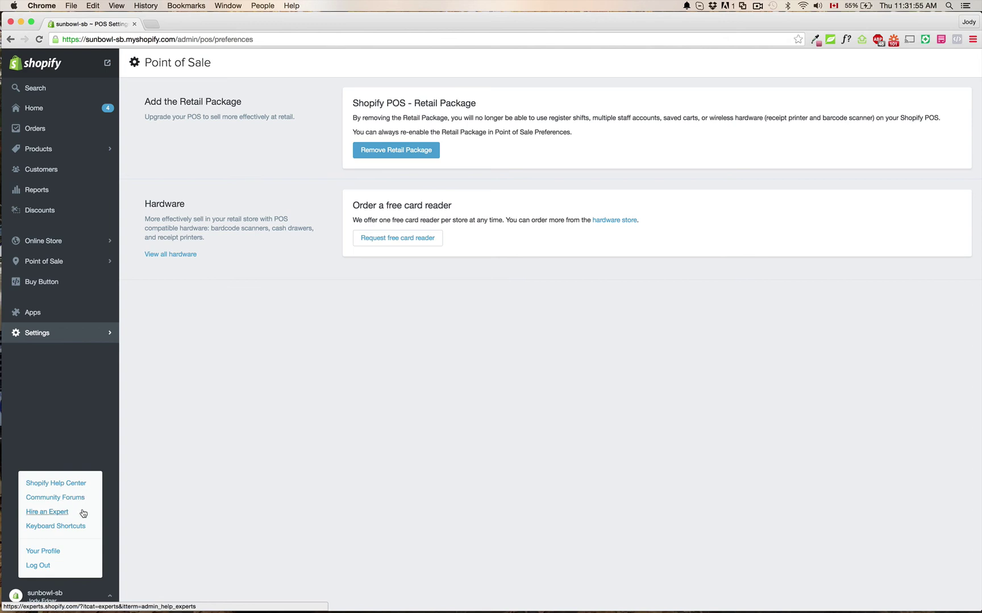
left_click(94, 430)
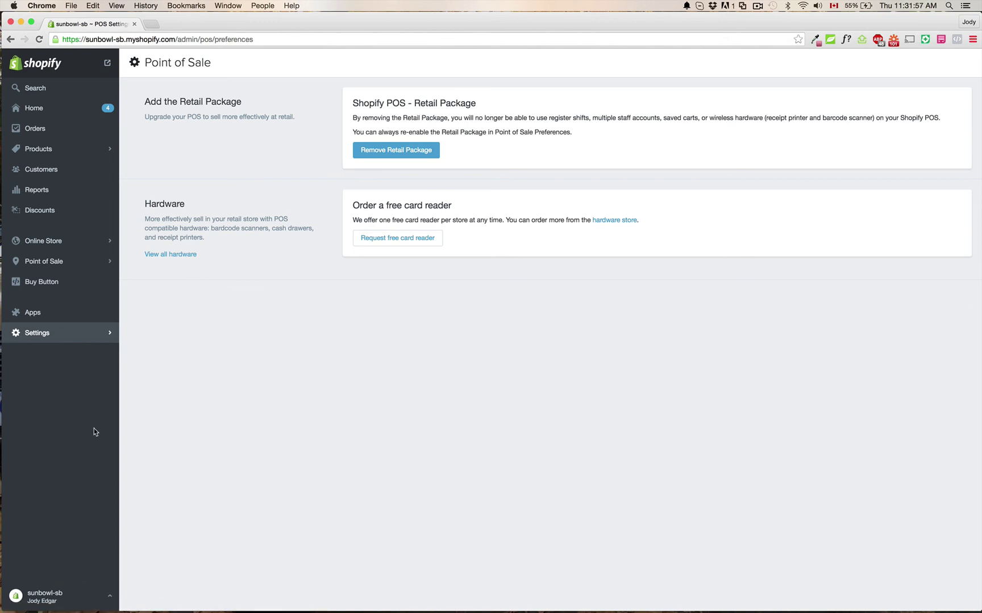